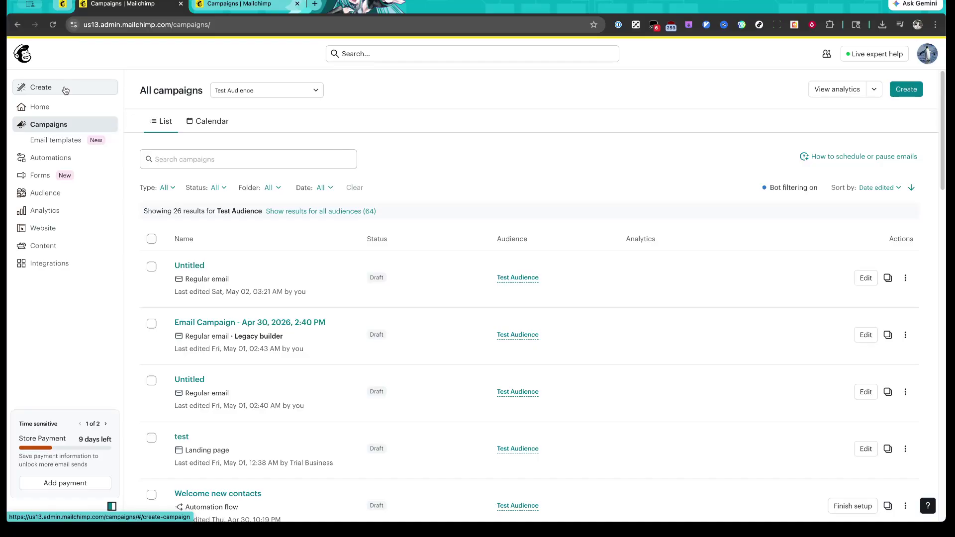
Create a new landing page named "youtube seo" for the Test Audience
click(65, 89)
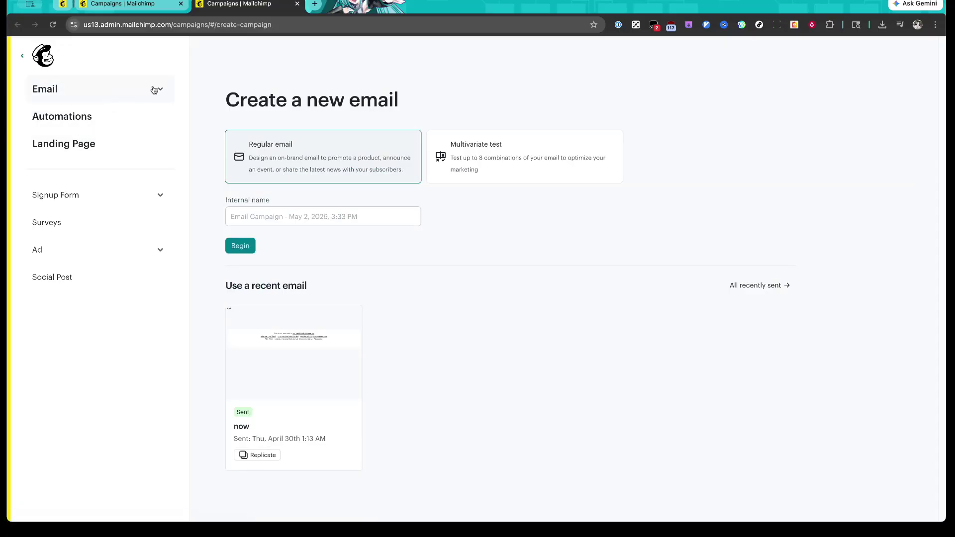
click(115, 146)
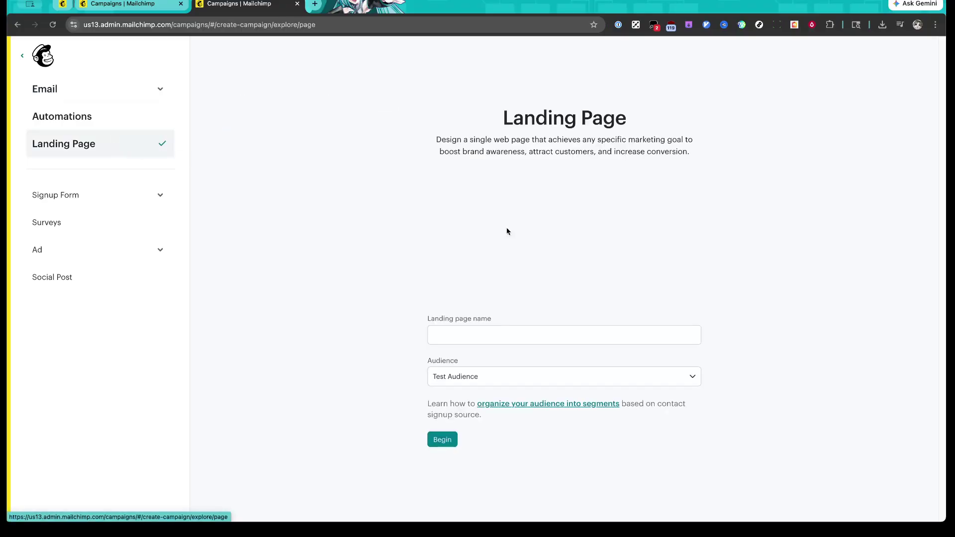
click(496, 334)
text(test)
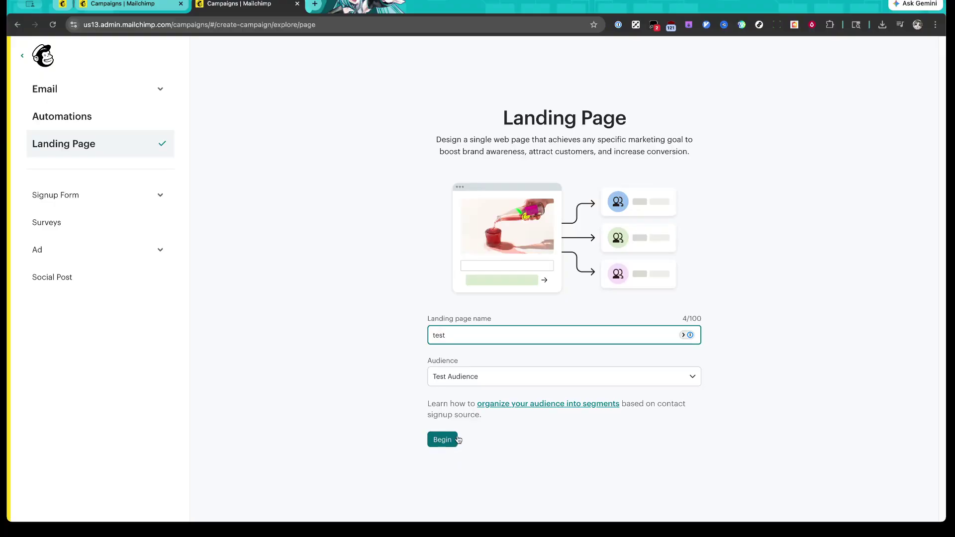
key(super+a)
text(youtube seo)
click(454, 444)
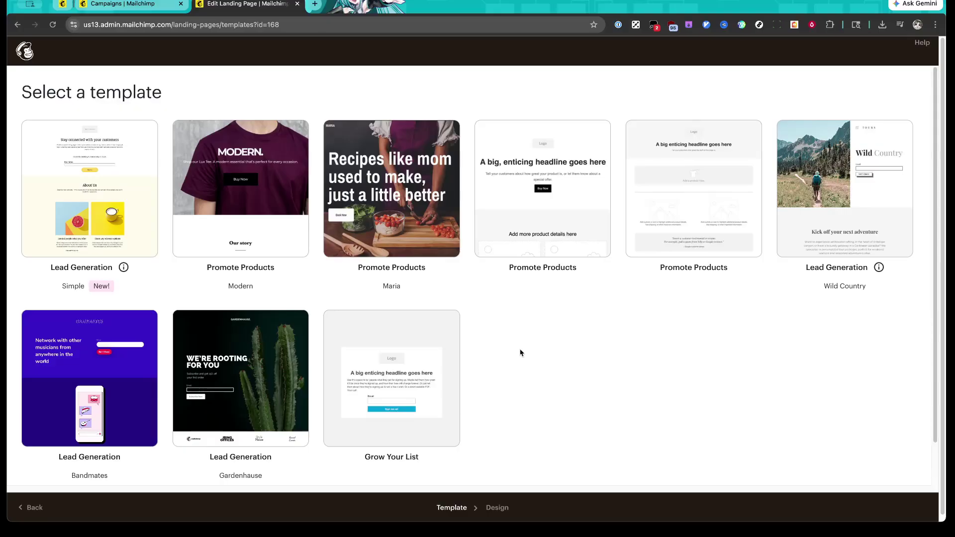
Choose the Grow Your List template and add an empty image block between the description and the signup form
click(404, 361)
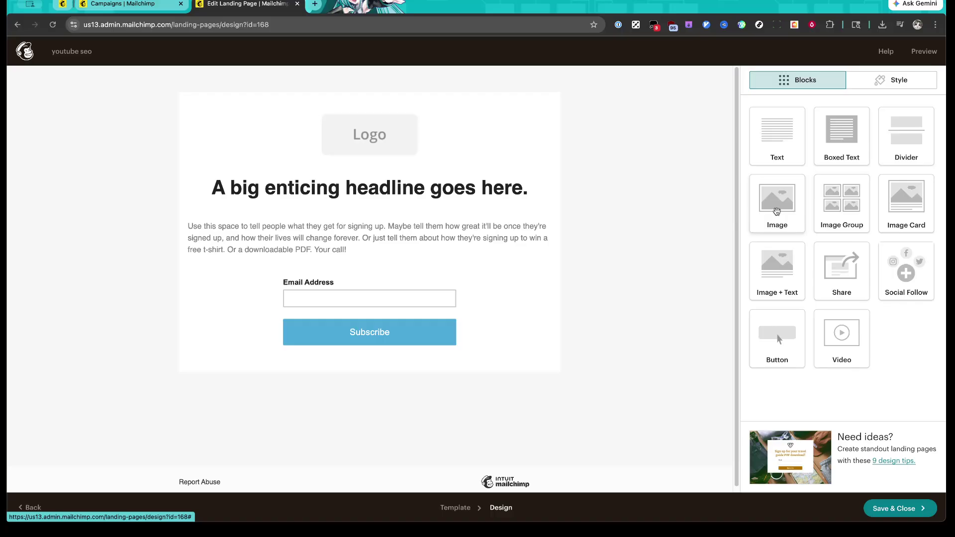
drag(777, 212, 364, 280)
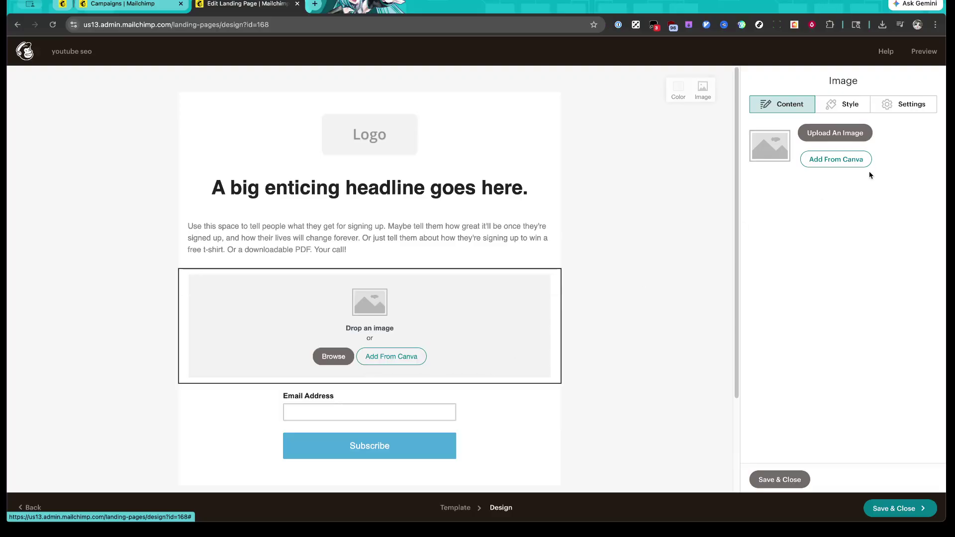
Replace the placeholder headline with "Learn How to Rank" and save the text block
mouse_move(367, 126)
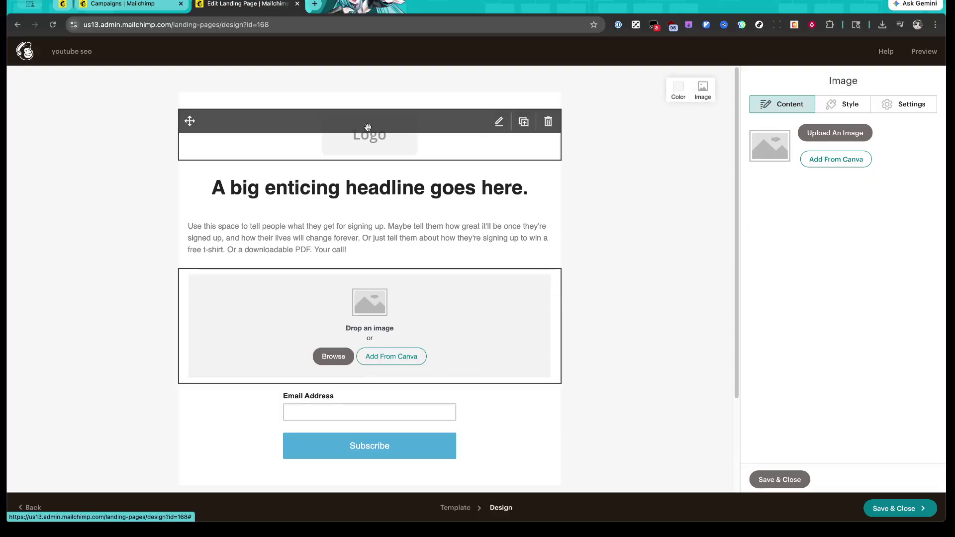
click(345, 190)
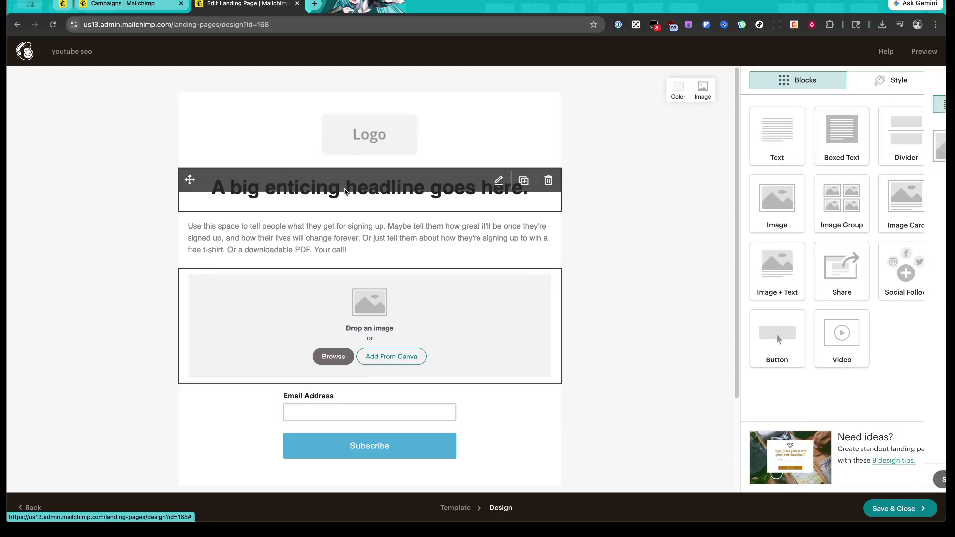
click(454, 198)
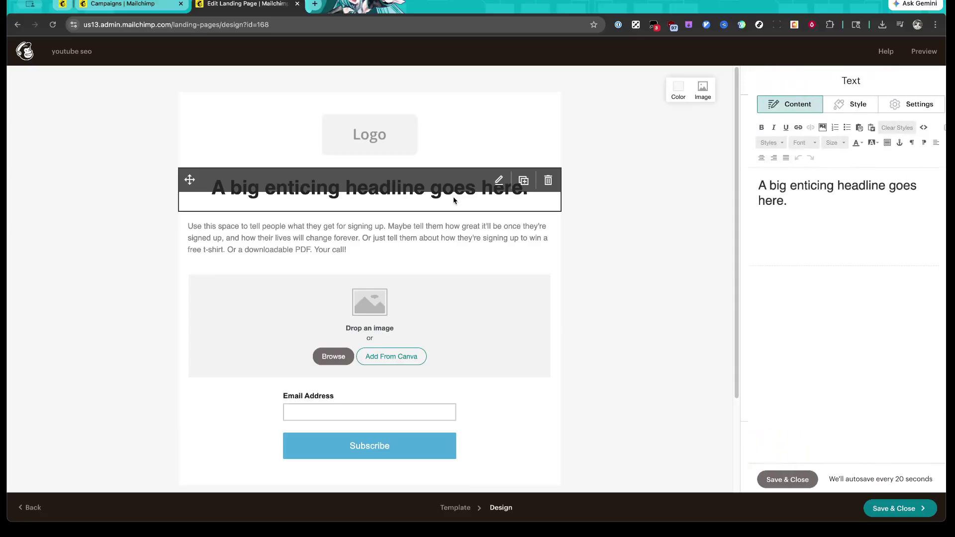
triple_click(790, 201)
text(Learn)
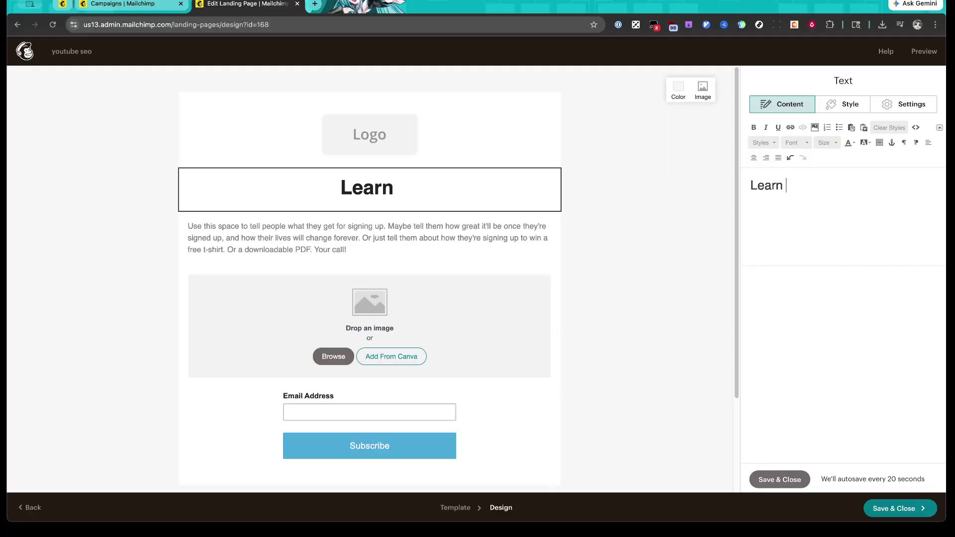
text( How to Rank)
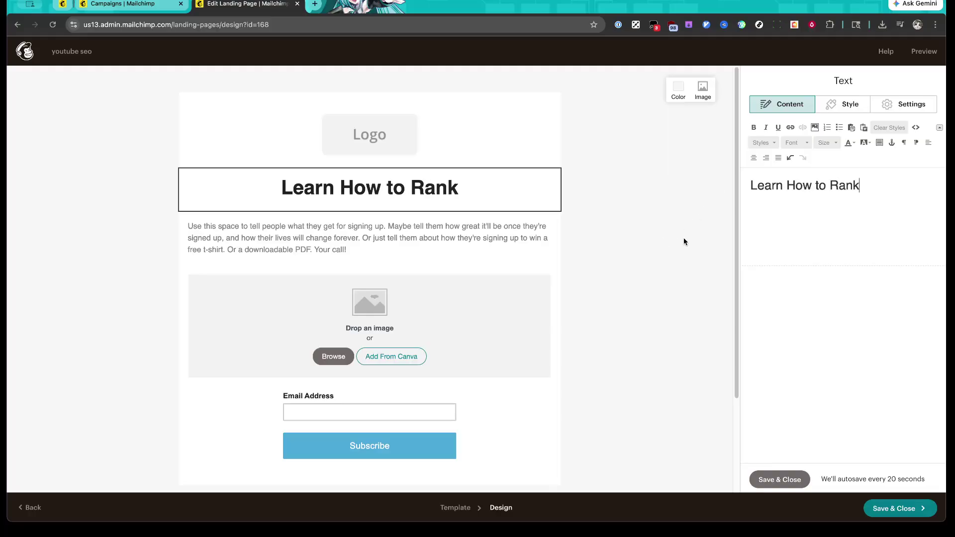
click(779, 480)
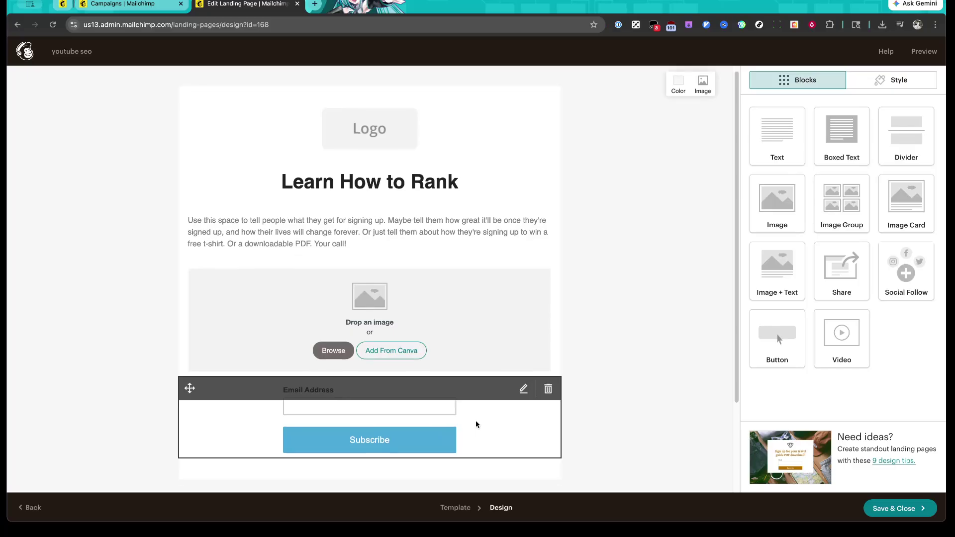
Try numbered and bulleted list formatting on the description paragraph, remove it again and close the text block
scroll(476, 423, down, 3)
scroll(497, 431, up, 1)
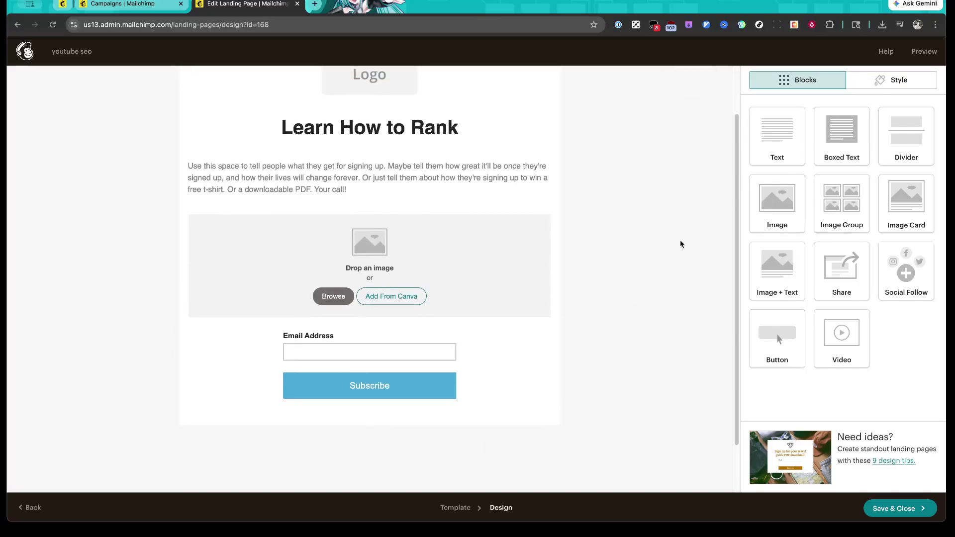
mouse_move(542, 208)
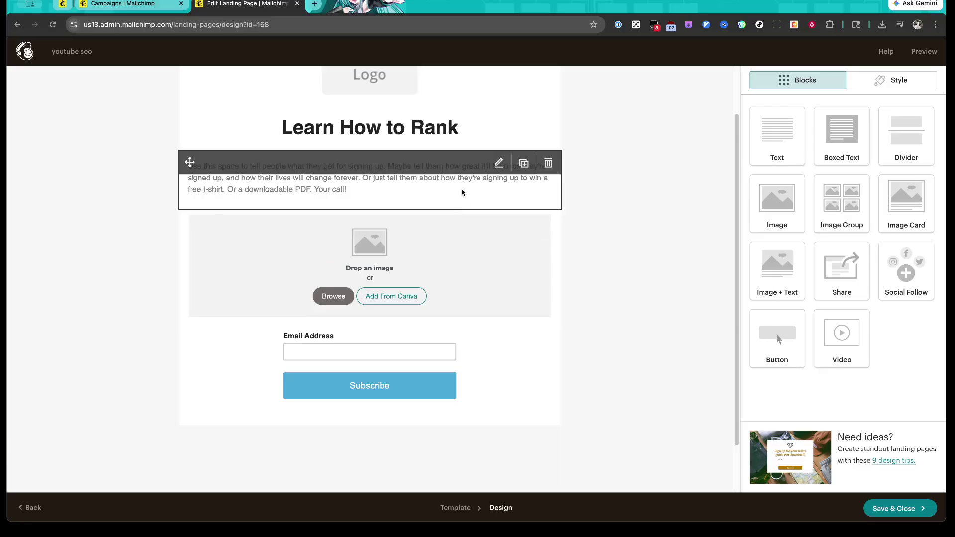
click(477, 179)
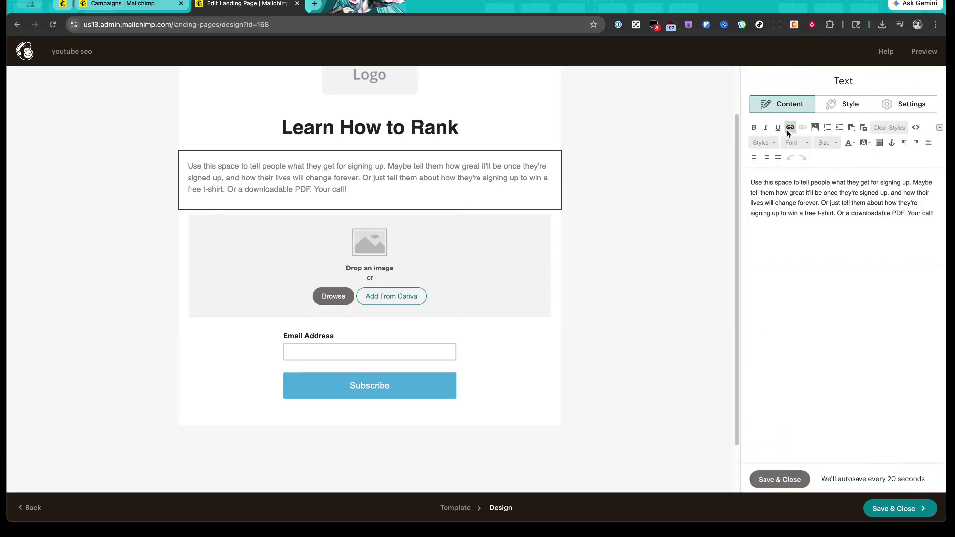
click(827, 128)
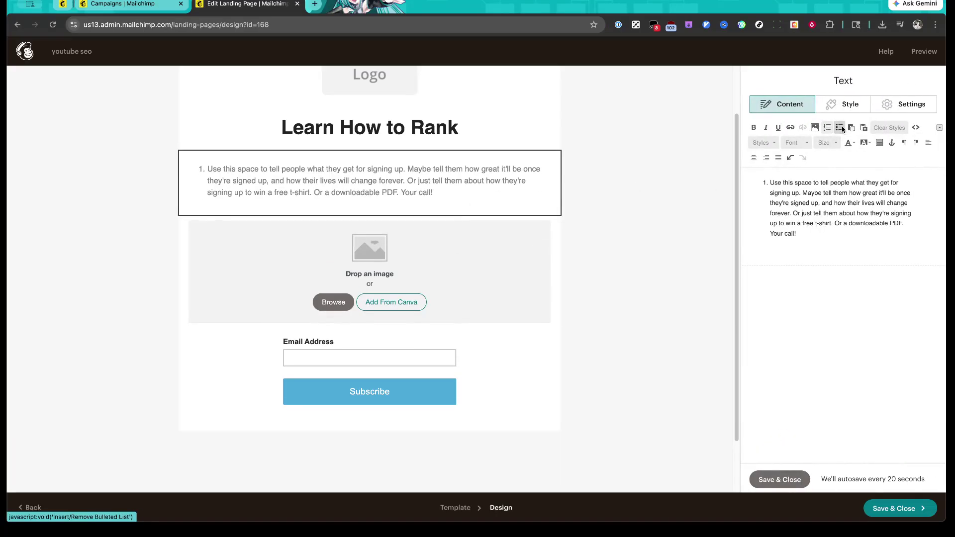
click(840, 129)
click(839, 128)
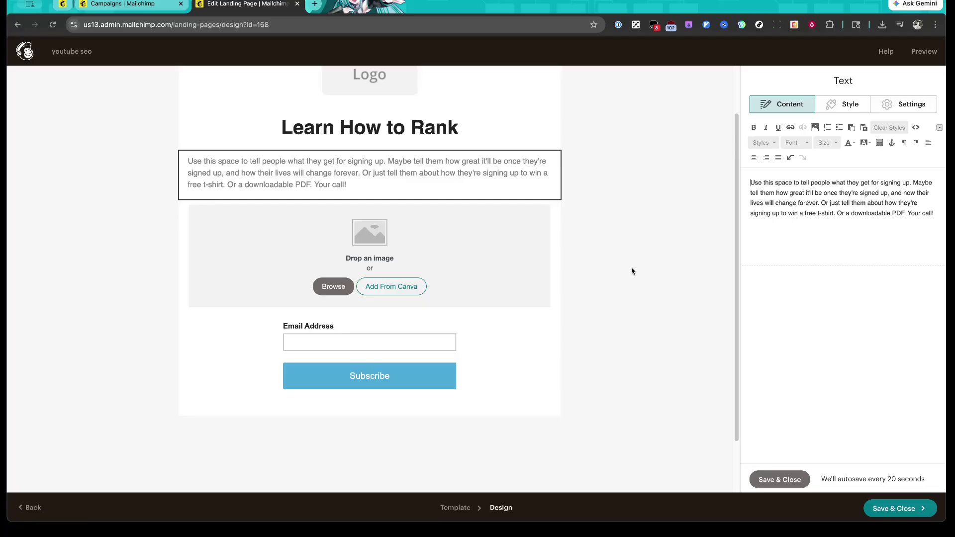
click(780, 478)
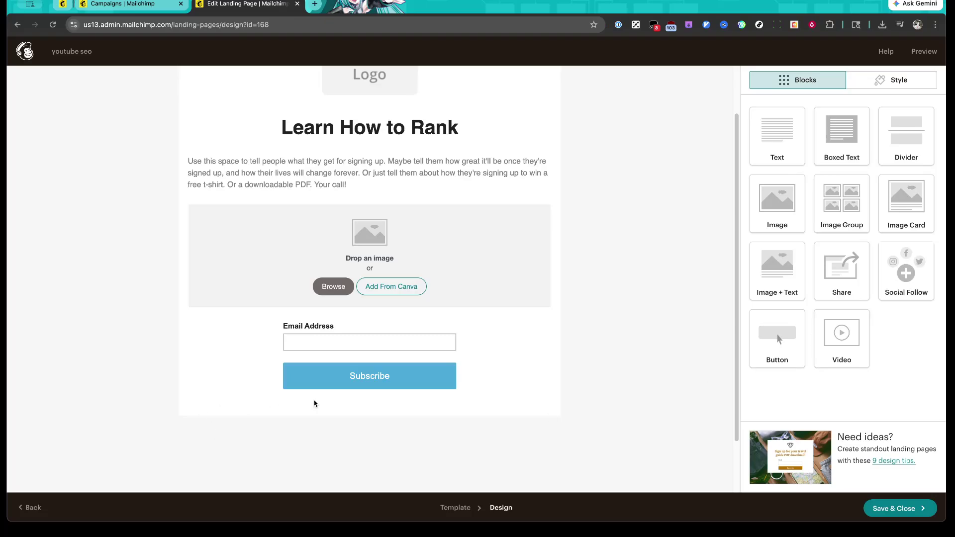
Review the signup form block's available fields, style options and alignment settings, and close the block
click(392, 382)
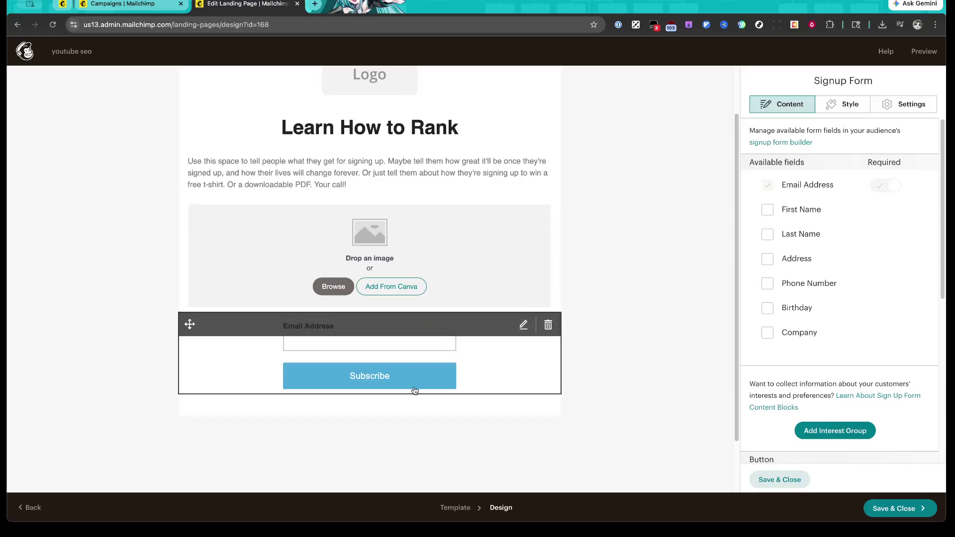
click(847, 106)
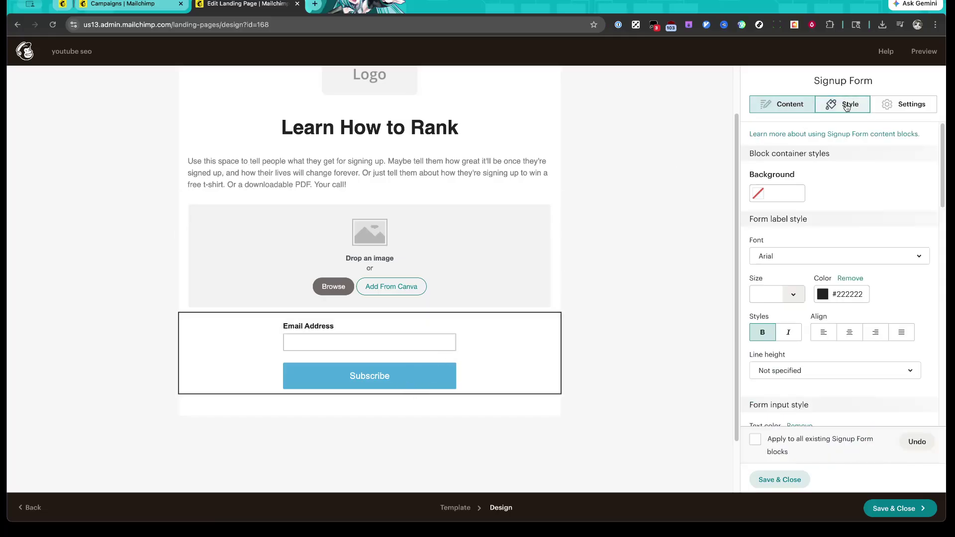
scroll(818, 282, down, 1)
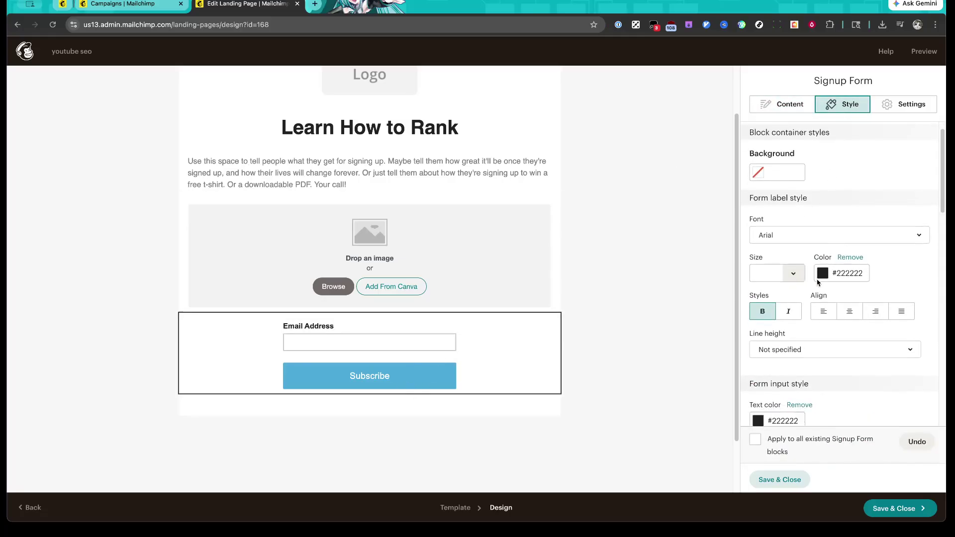
scroll(818, 283, down, 5)
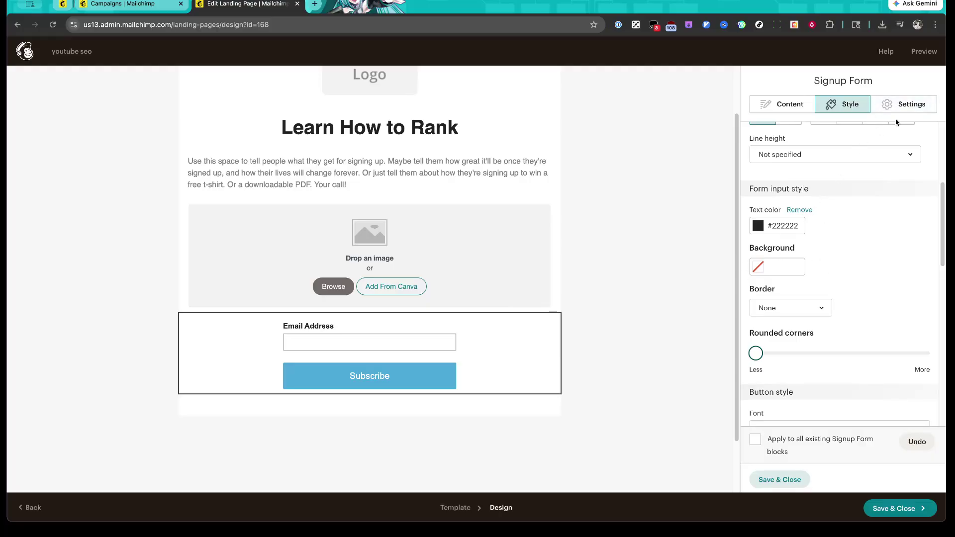
click(912, 107)
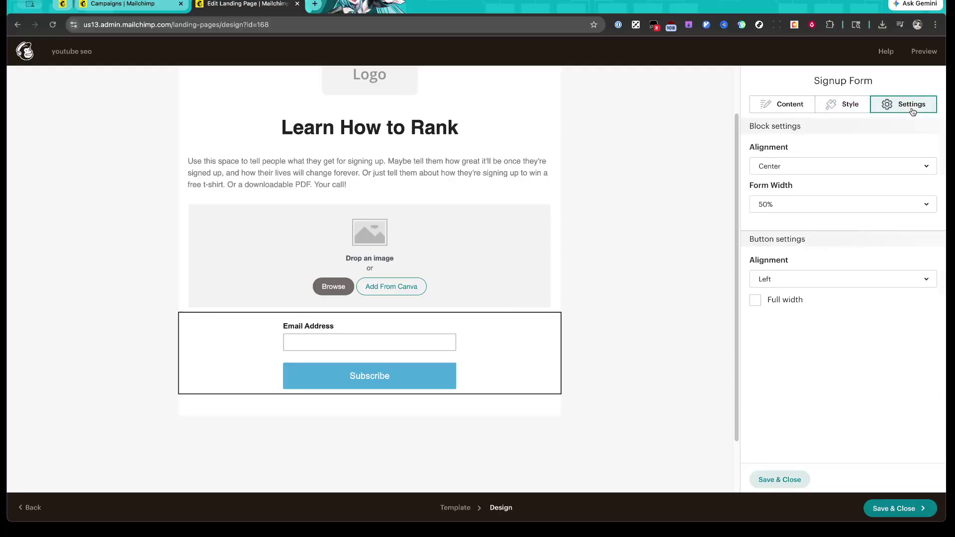
click(764, 111)
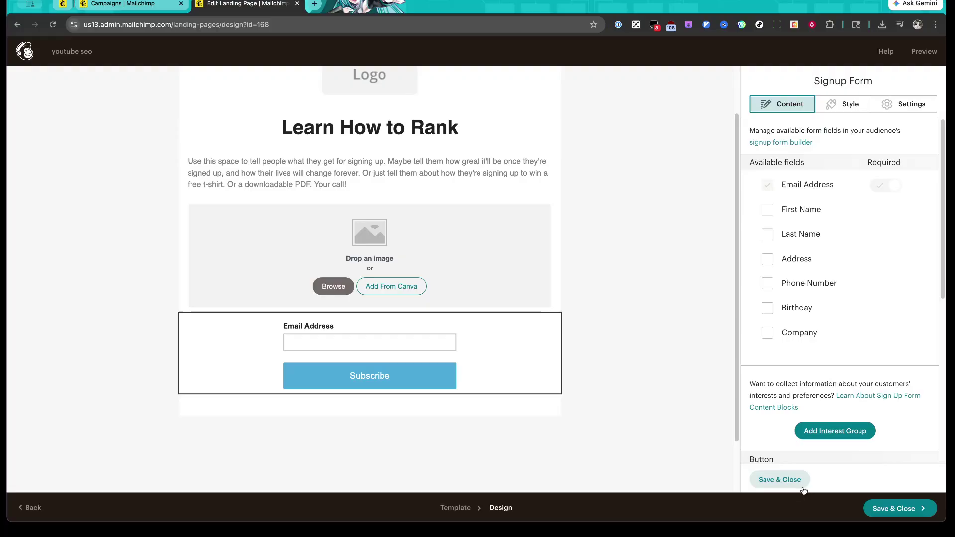
click(789, 481)
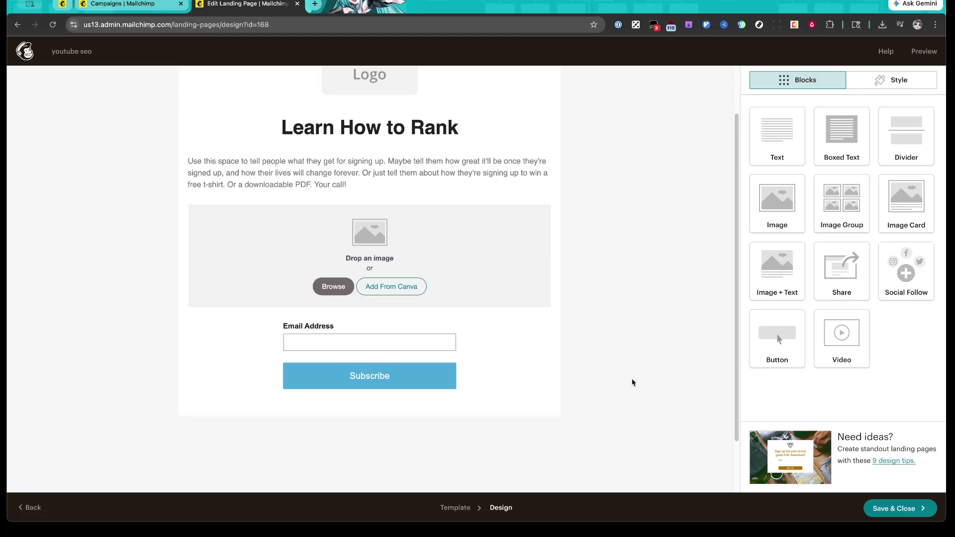
Preview the landing page in desktop and mobile layouts, checking the mobile version down to its footer
scroll(632, 383, up, 1)
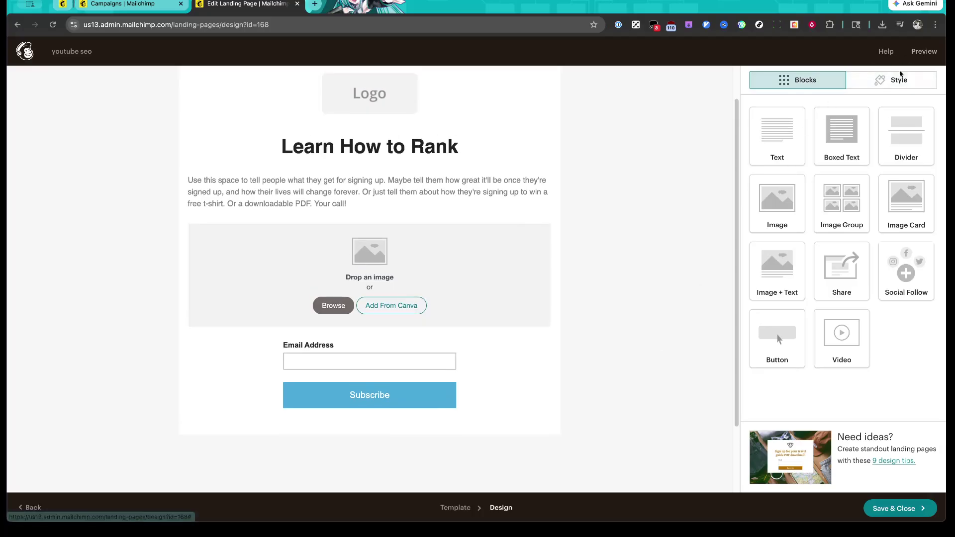
click(924, 61)
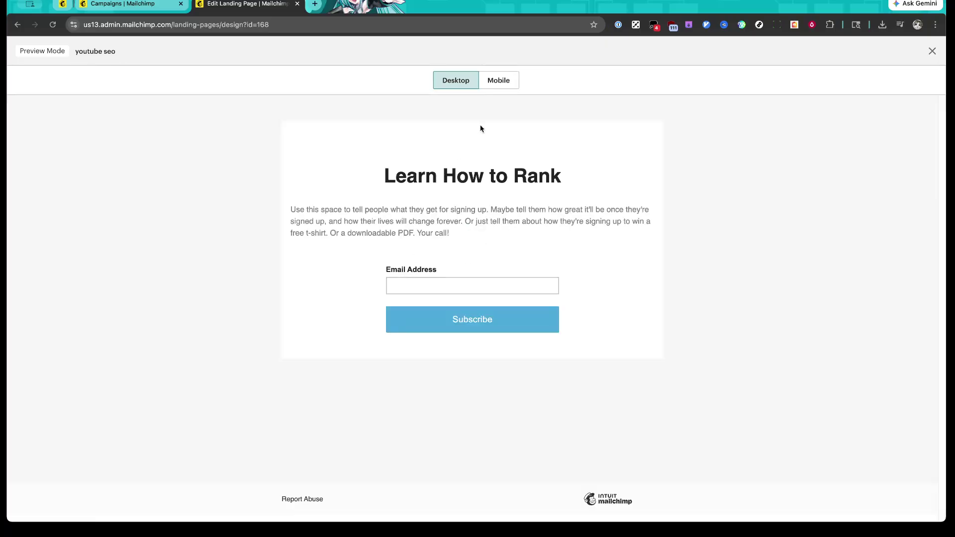
click(499, 81)
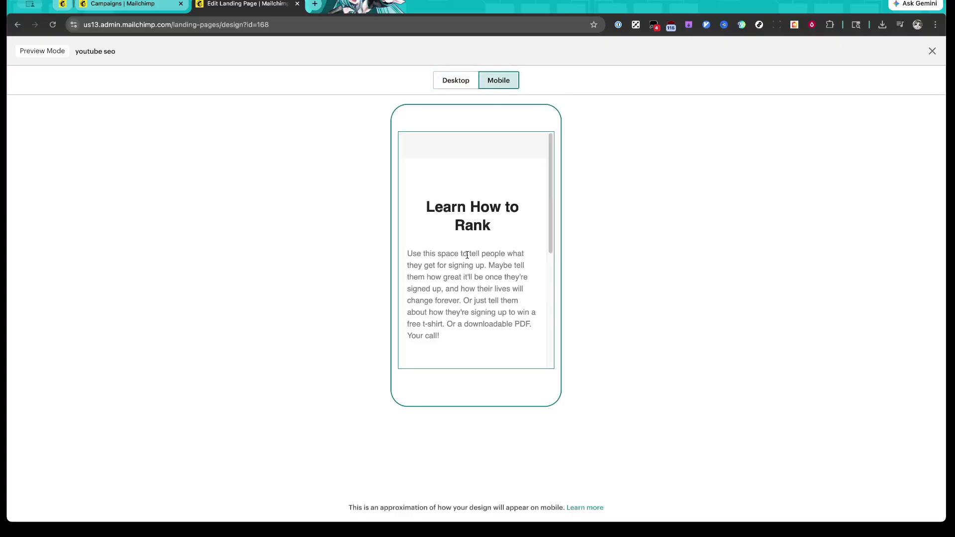
scroll(467, 255, down, 3)
scroll(467, 256, down, 3)
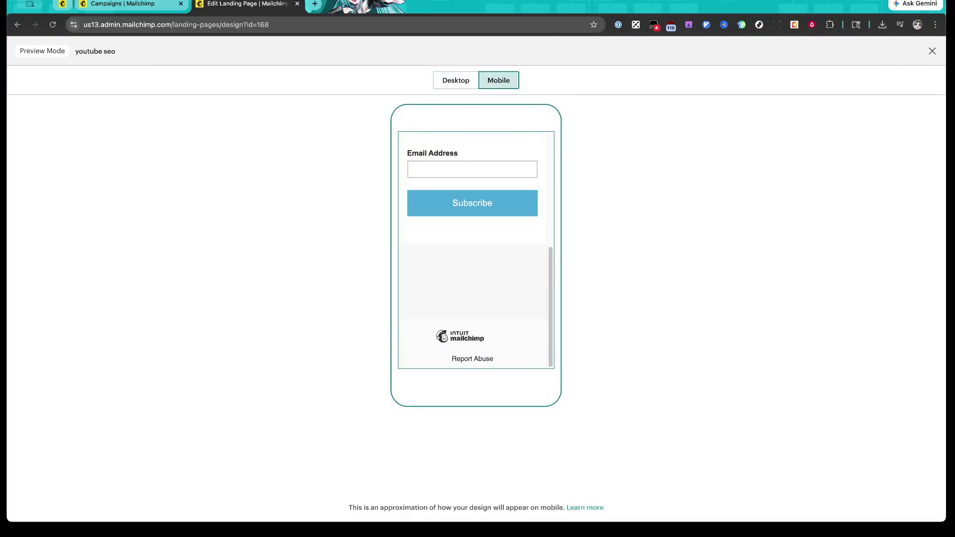
click(933, 52)
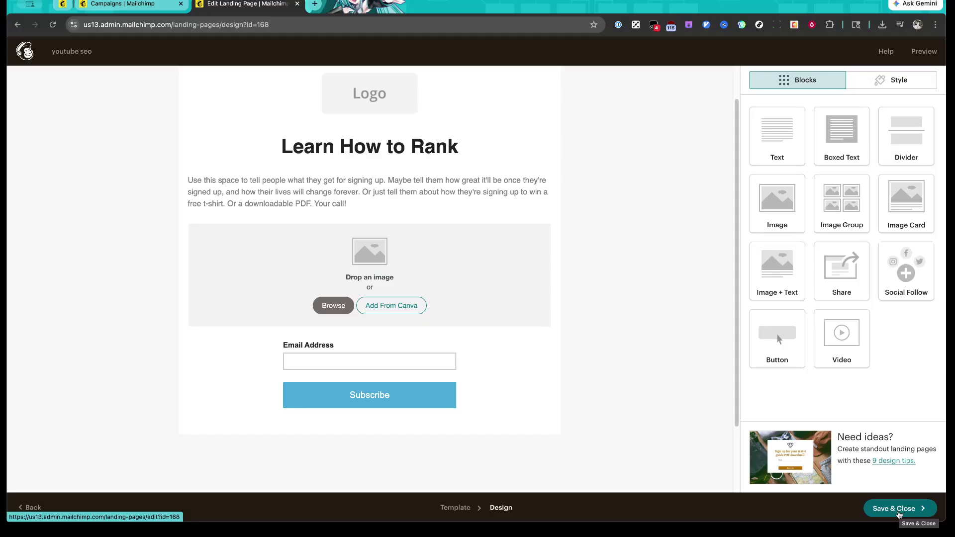
Save and close the landing page design, and open the page's URL settings for editing
click(900, 515)
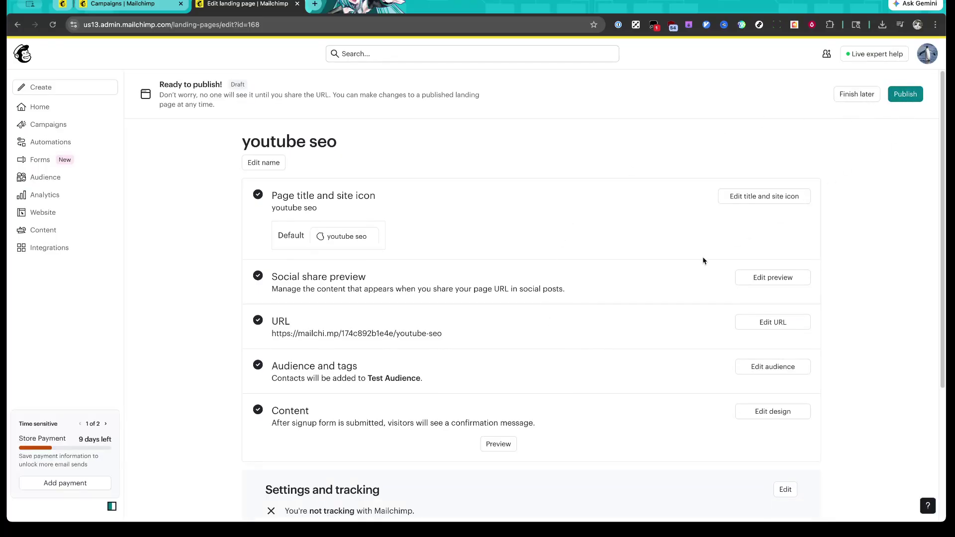
scroll(704, 261, down, 3)
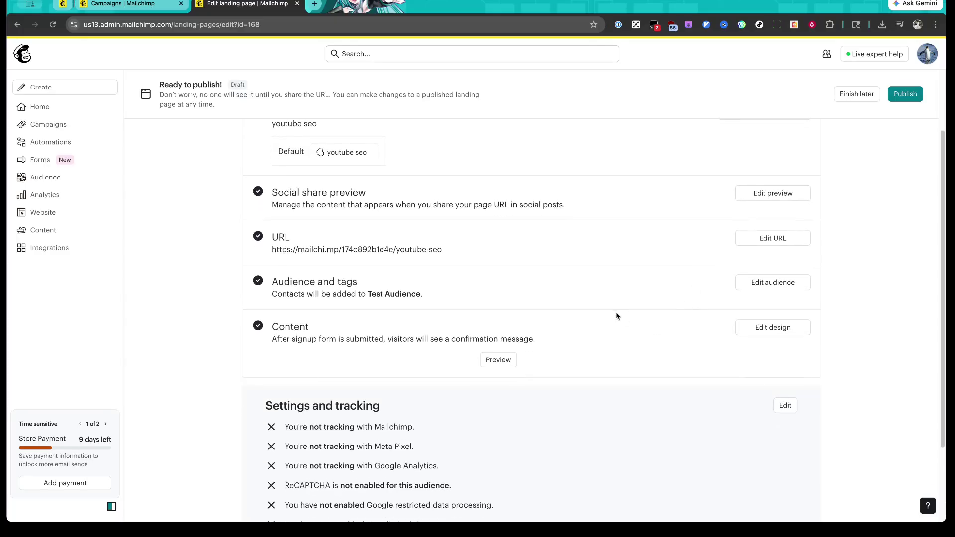
click(772, 238)
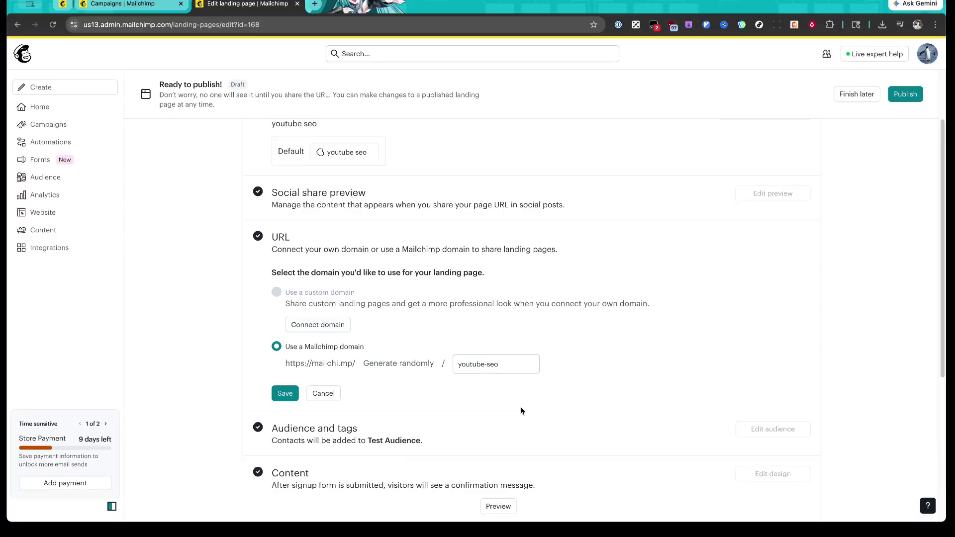
Examine the page's domain options, title, social share preview, audience, content, and tracking settings before publishing
scroll(522, 411, down, 1)
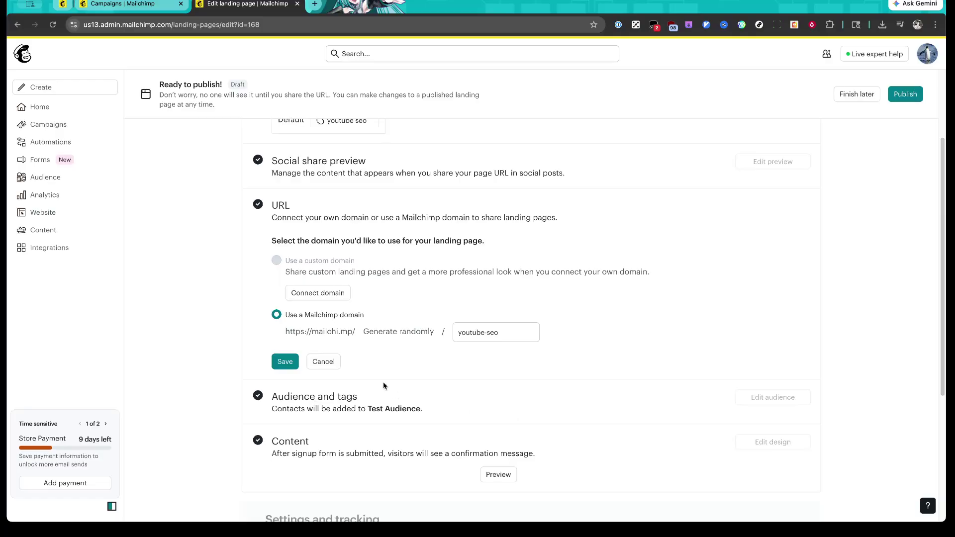
scroll(383, 386, up, 1)
scroll(383, 385, up, 1)
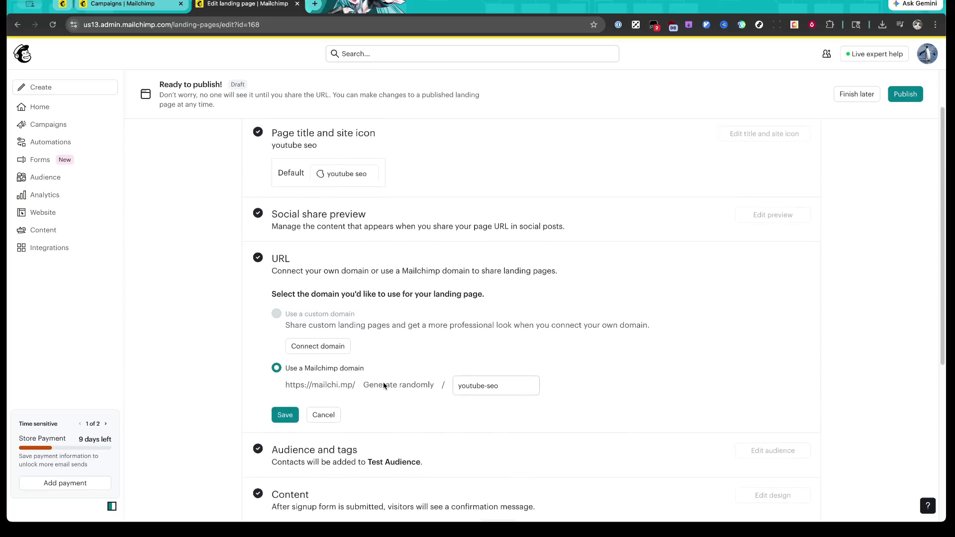
scroll(383, 386, up, 1)
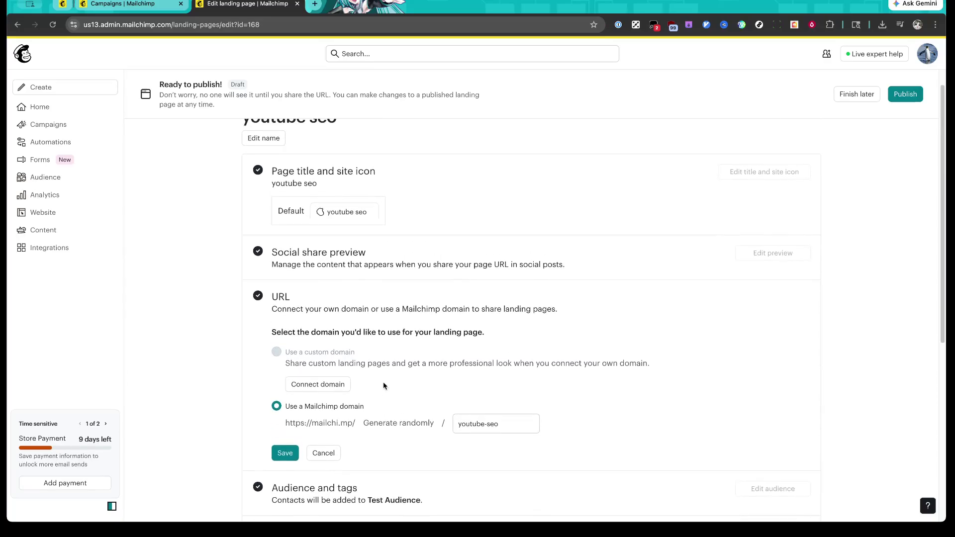
scroll(383, 386, up, 1)
scroll(384, 382, down, 5)
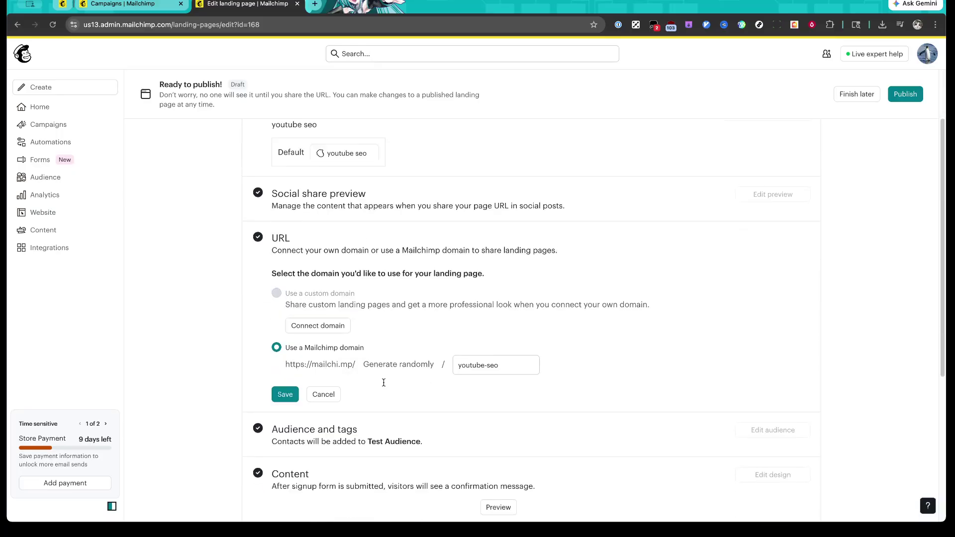
scroll(384, 382, down, 2)
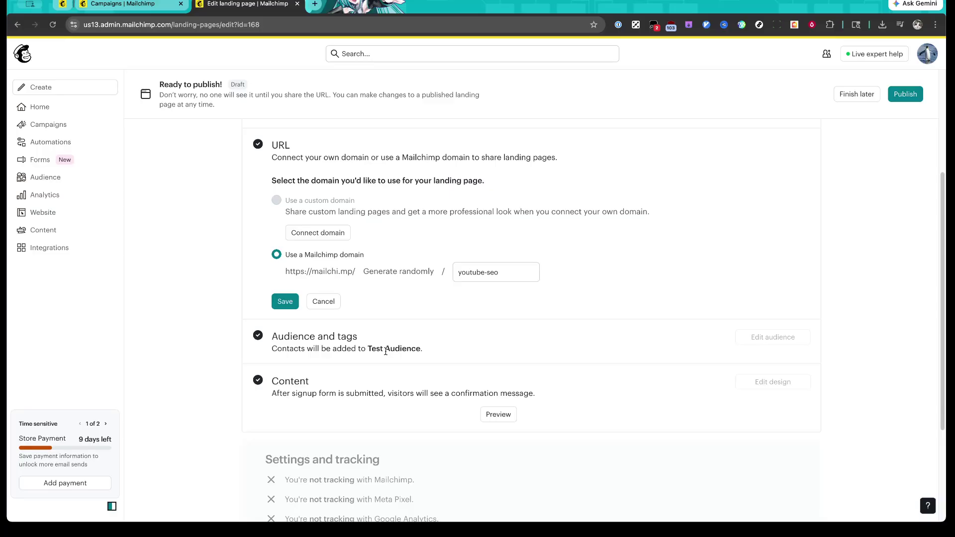
scroll(401, 391, down, 4)
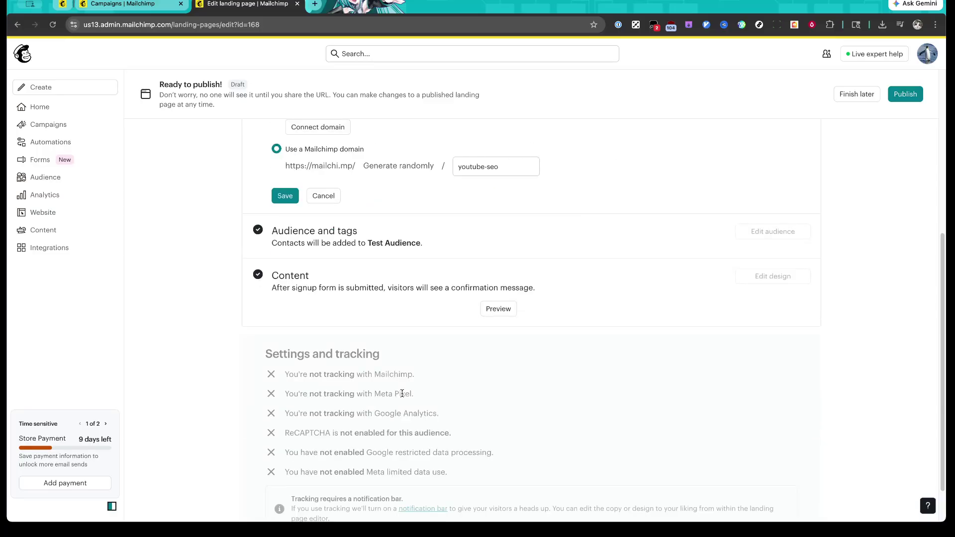
scroll(402, 394, down, 1)
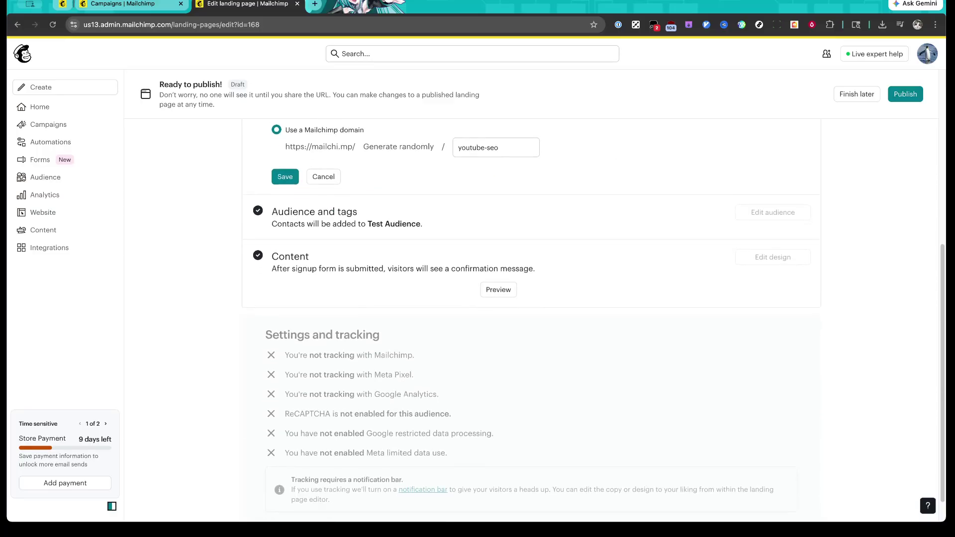